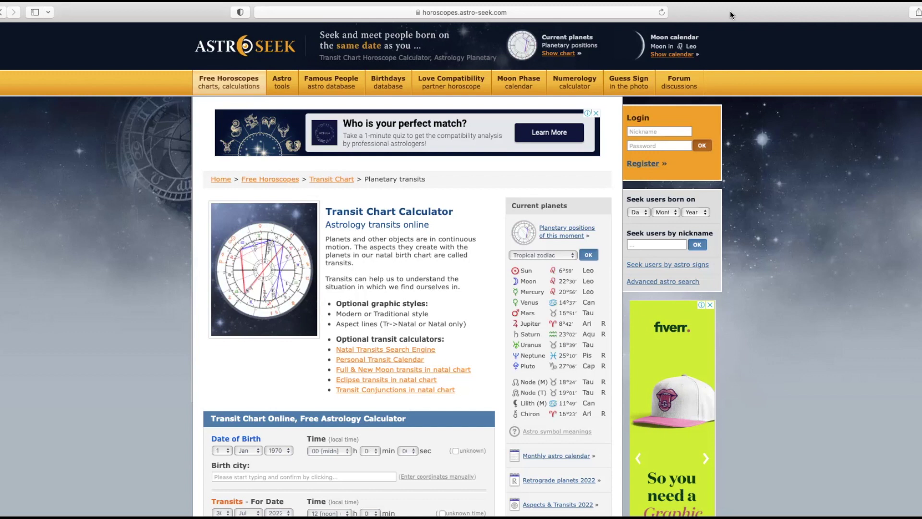
Step: Go to the Transit Chart Calculator under Free Horoscopes and scroll to the birth-date fields
mouse_move(226, 88)
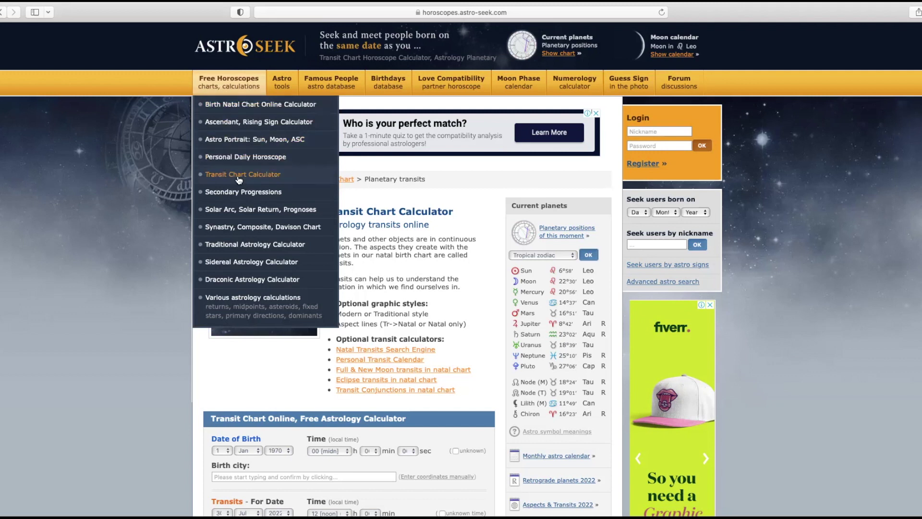
scroll(477, 326, "down", 4)
Step: Pick the birth day, then scroll through the 30 July 2022 transit chart and aspects table
left_click(224, 297)
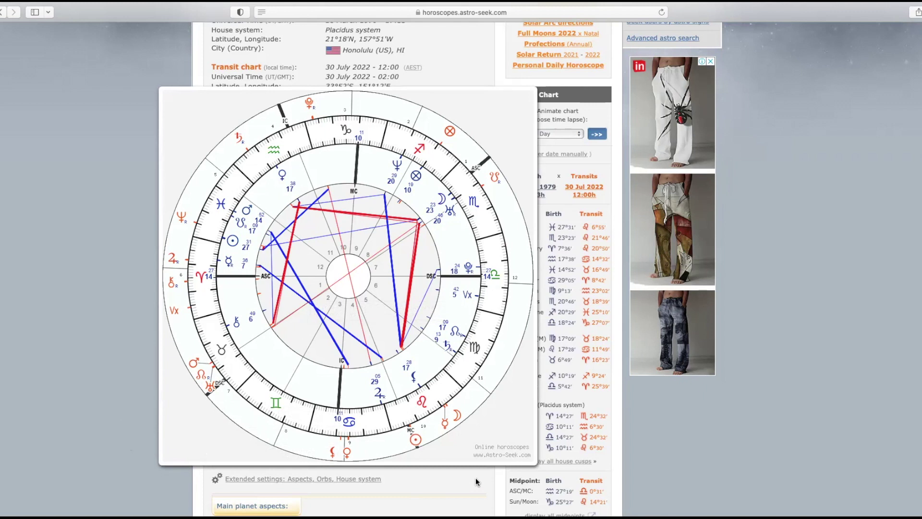
scroll(476, 480, "down", 5)
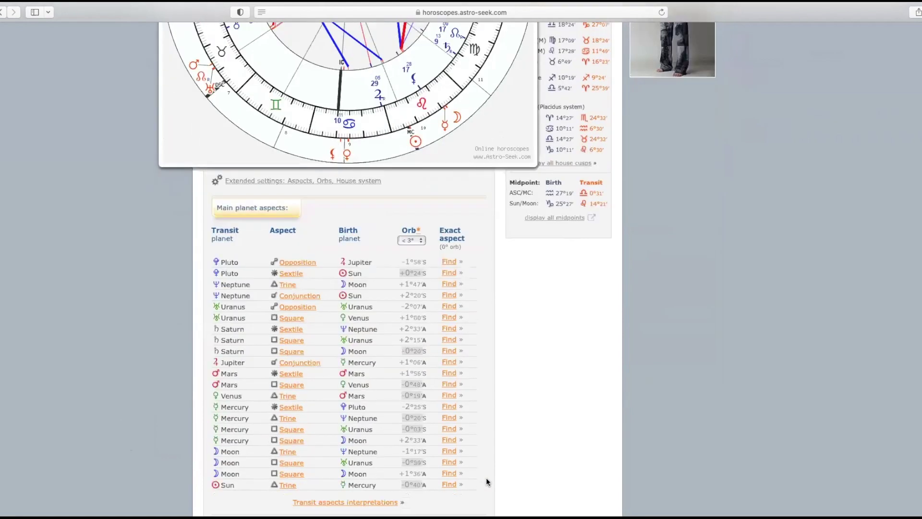
scroll(486, 480, "down", 2)
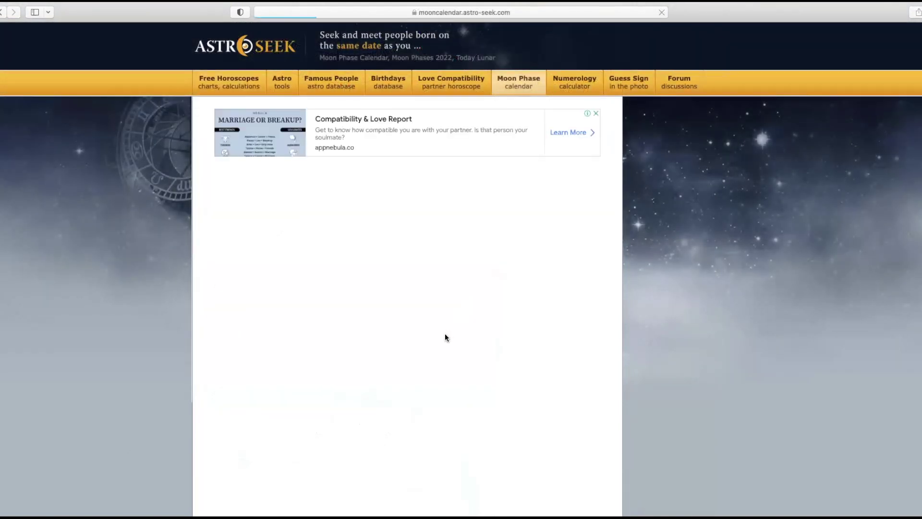
Step: Scroll the July 2022 lunar calendar and open the moon page for 30 July
scroll(445, 335, "down", 2)
scroll(444, 333, "down", 10)
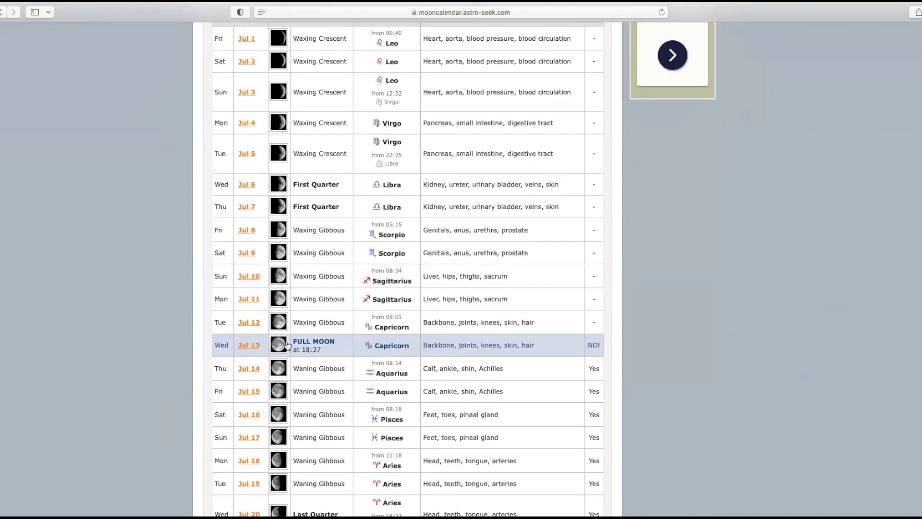
scroll(383, 308, "down", 3)
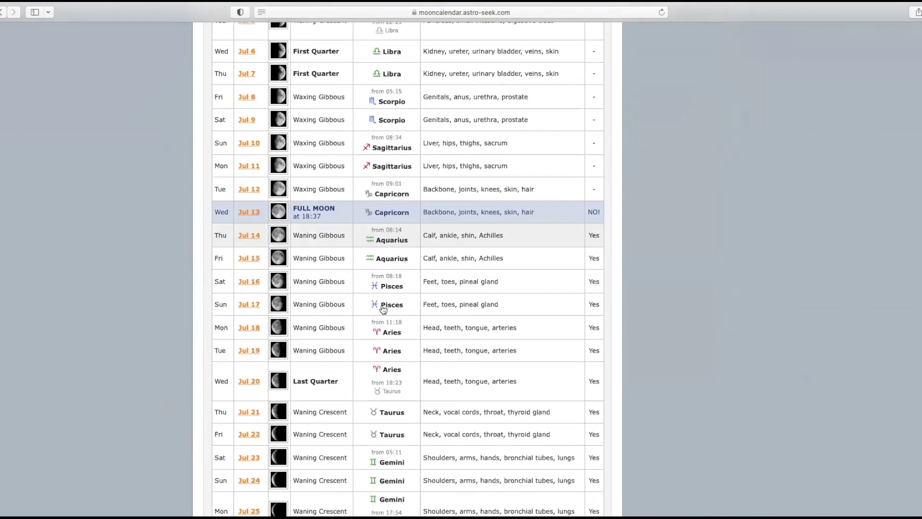
scroll(382, 309, "down", 3)
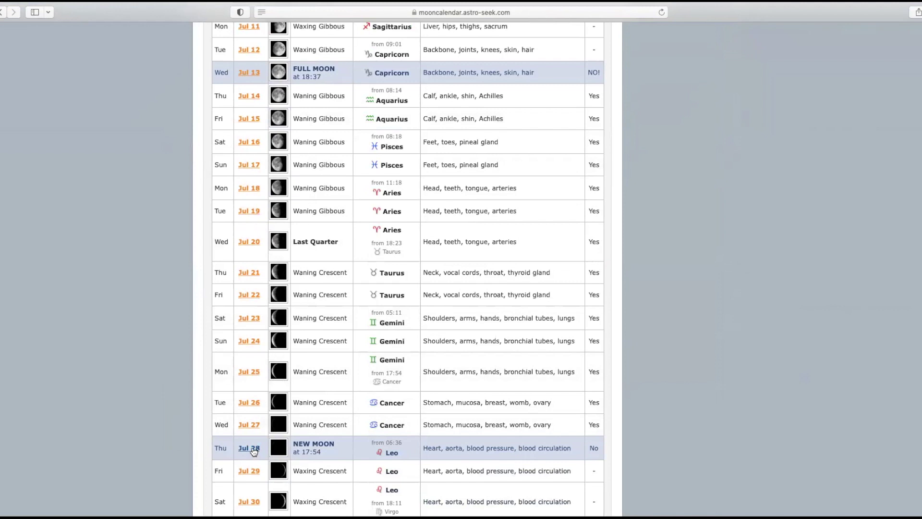
scroll(253, 453, "down", 2)
scroll(287, 433, "down", 2)
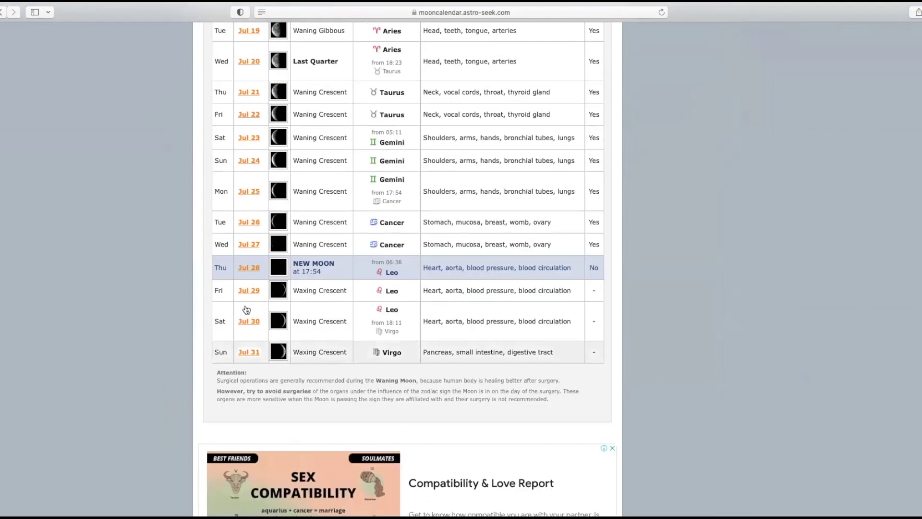
left_click(249, 319)
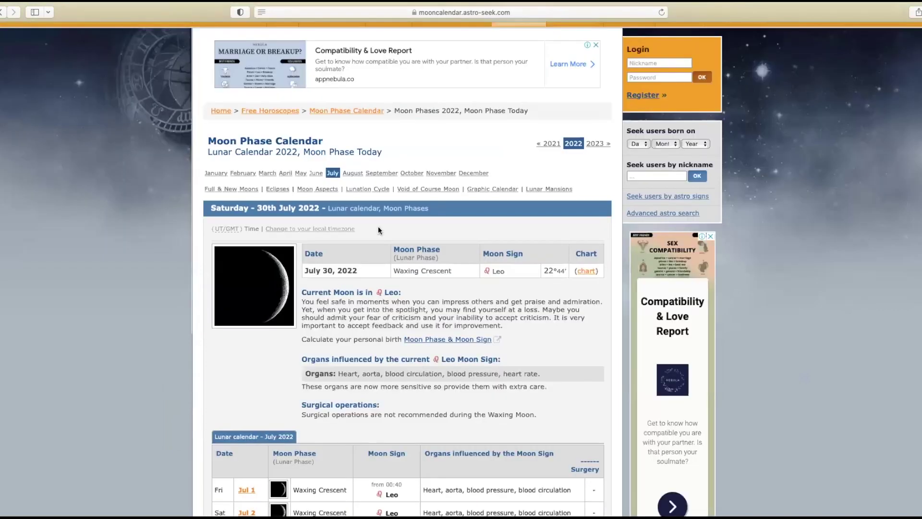
Step: Show the August 2022 lunar calendar table, with the Aug 12 Full Moon in Aquarius
left_click(353, 173)
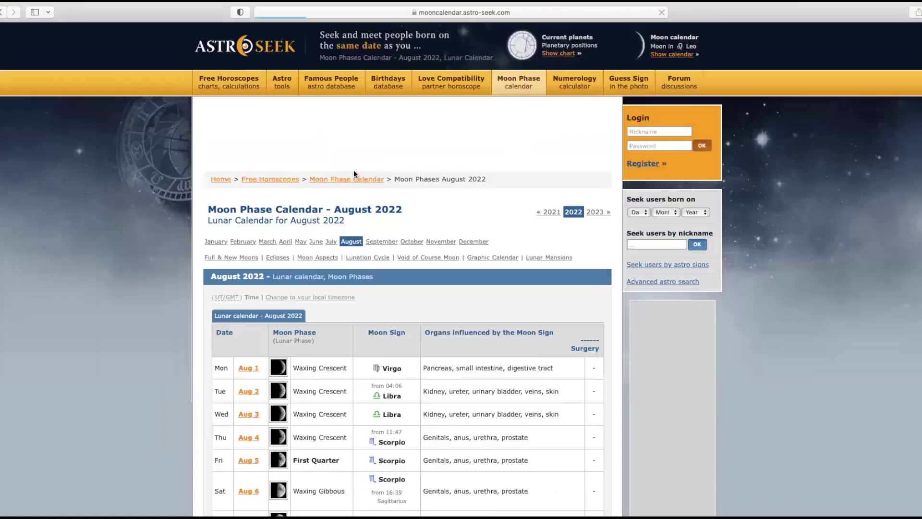
scroll(435, 305, "down", 4)
scroll(435, 306, "down", 2)
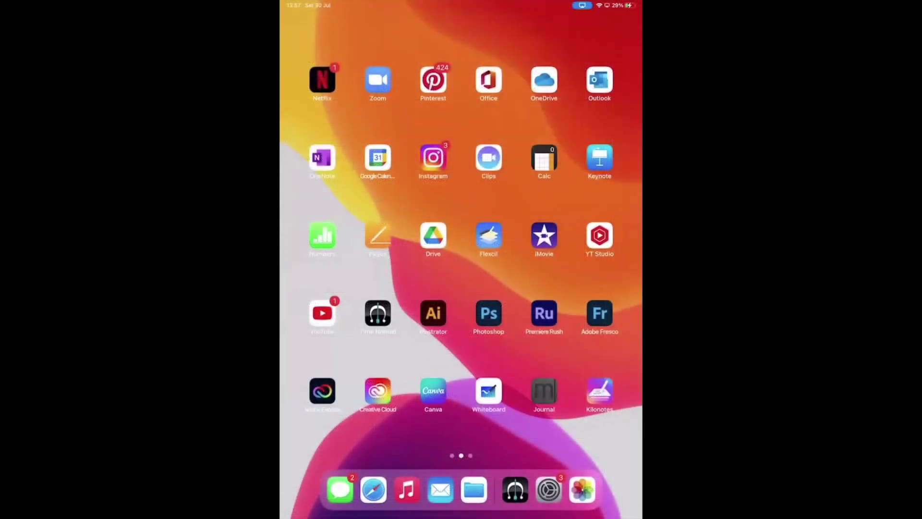
Step: Launch TimeNomad and limit the 2 Aug 2022 transits chart to conjunction (0°) aspects only
left_click(377, 313)
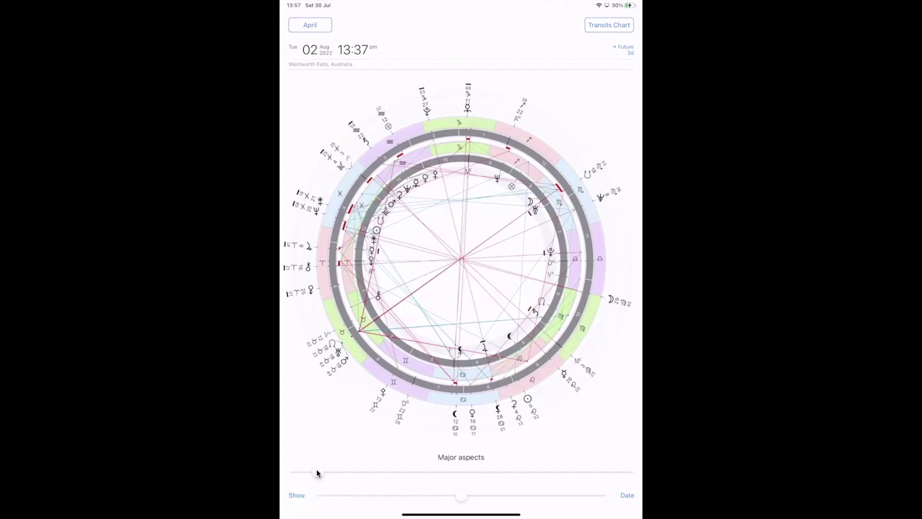
left_click(317, 470)
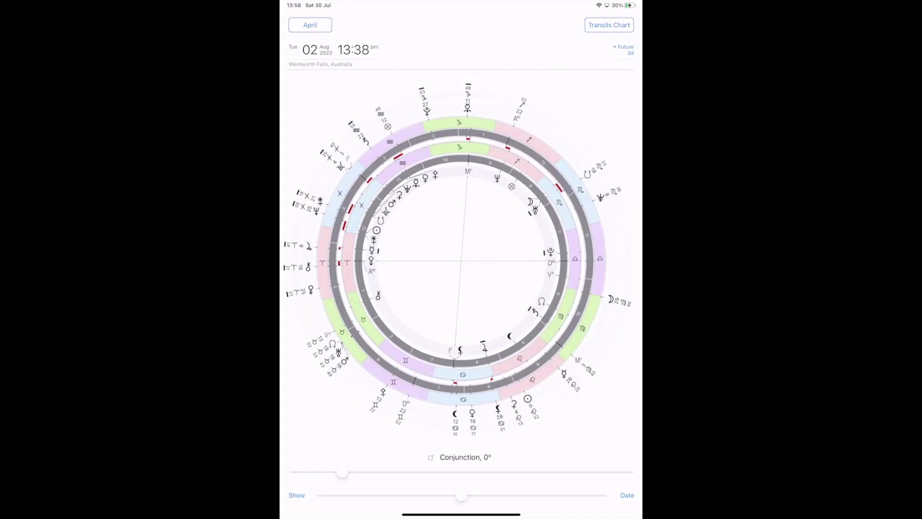
Step: Slide the aspects selector from Conjunction to Trine, 120°, on the transits chart
left_click_drag(342, 472, 437, 473)
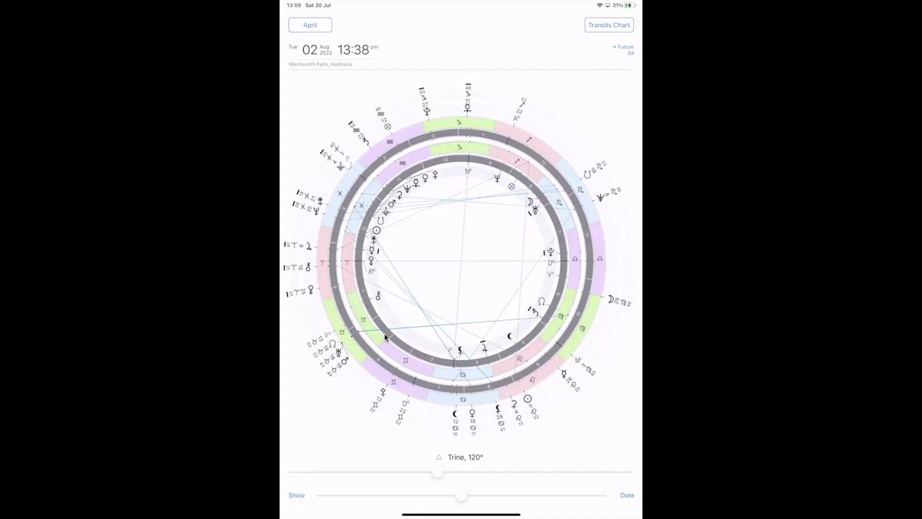
Step: Switch from the transits chart to the current transits list and scroll through it
key("ctrl+super+s")
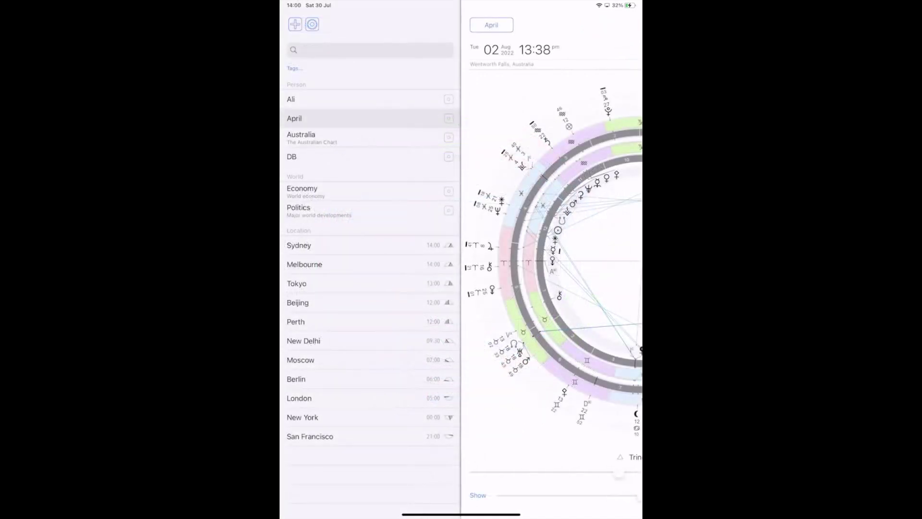
key("ctrl+super+s")
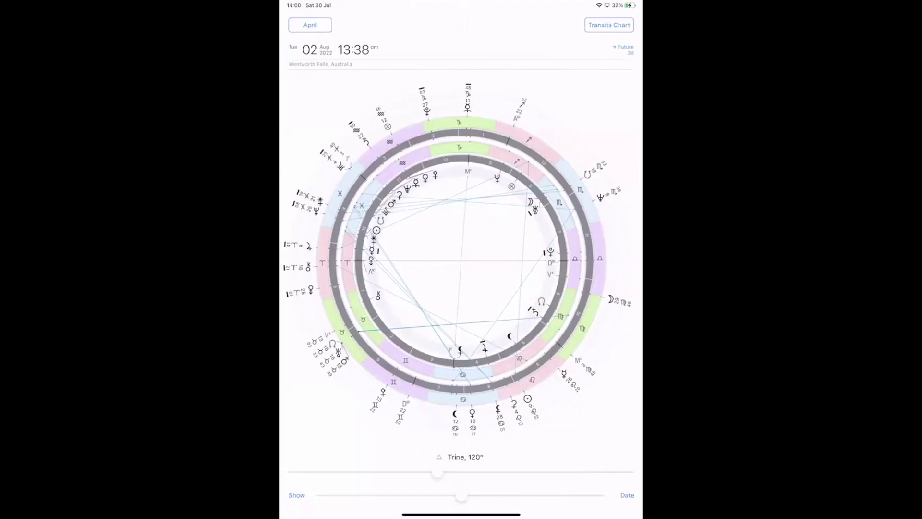
key("ctrl+super+m")
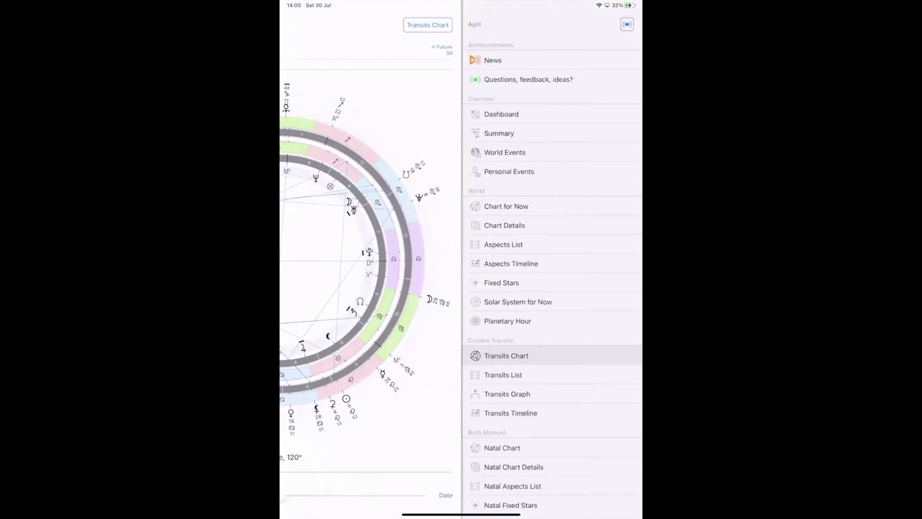
left_click(503, 374)
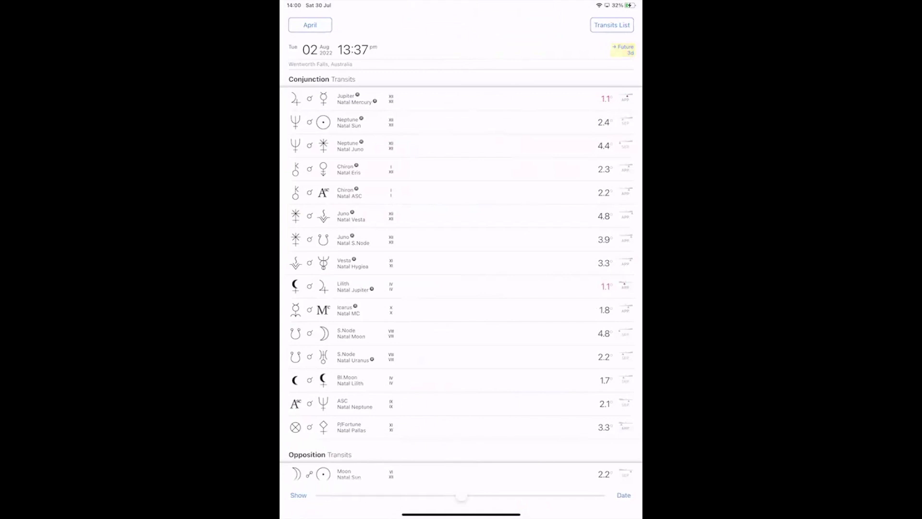
scroll(461, 279, "down", 1)
scroll(461, 274, "down", 7)
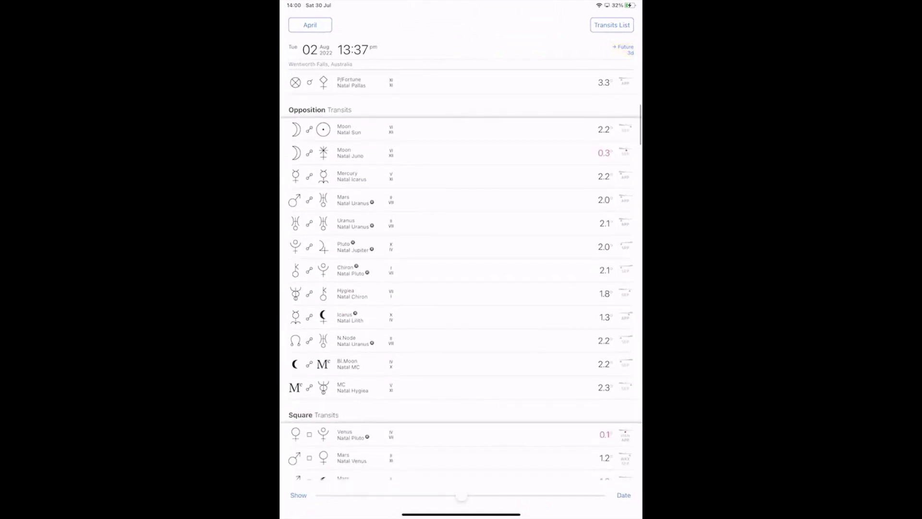
Step: Find Opposition Transits and open the Chiron–natal Pluto opposition detail card (2.05° orb)
left_click(346, 269)
left_click(503, 374)
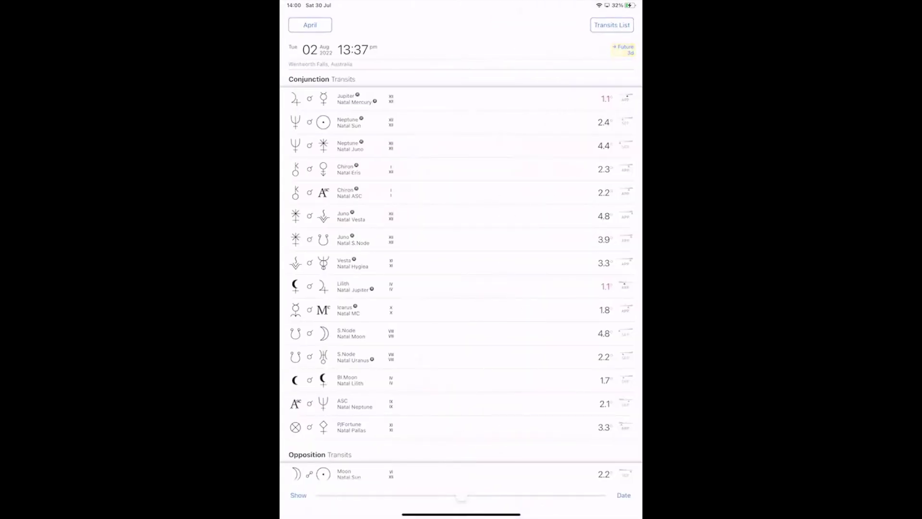
scroll(461, 279, "down", 1)
scroll(461, 276, "down", 10)
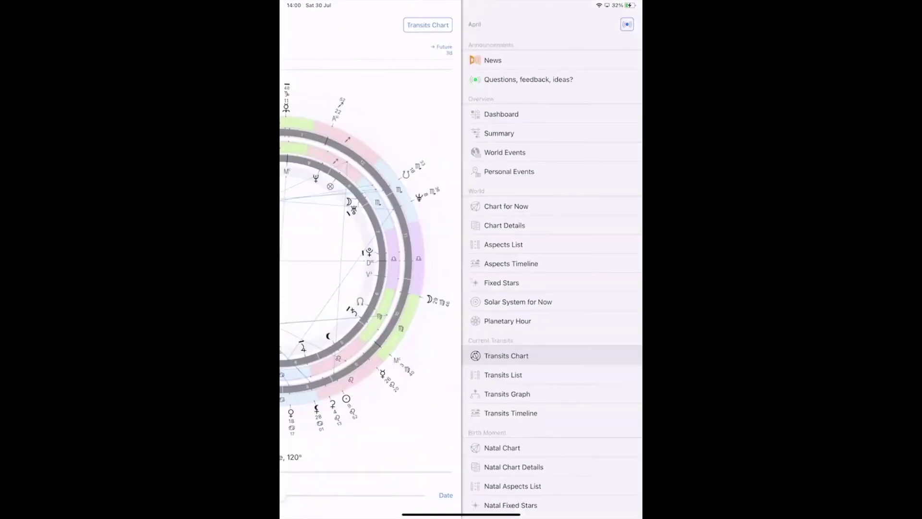
left_click(502, 375)
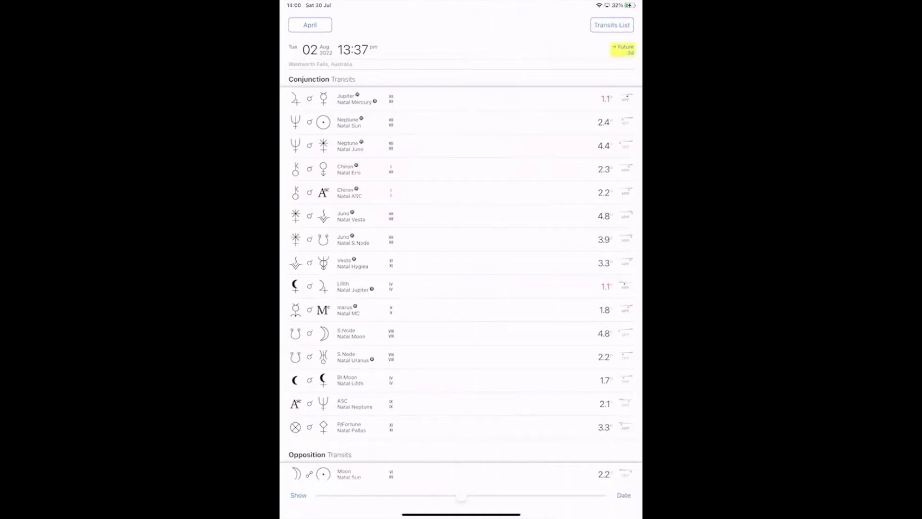
scroll(461, 279, "down", 4)
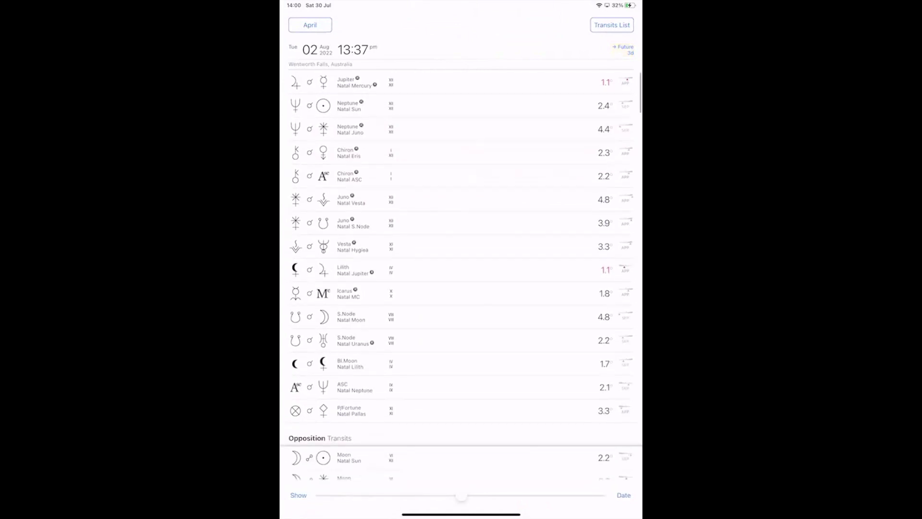
scroll(461, 277, "down", 7)
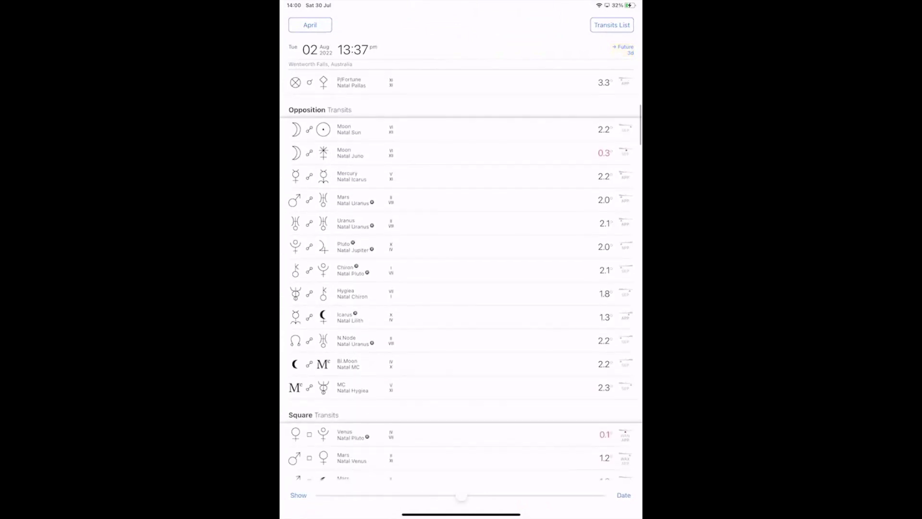
left_click(350, 270)
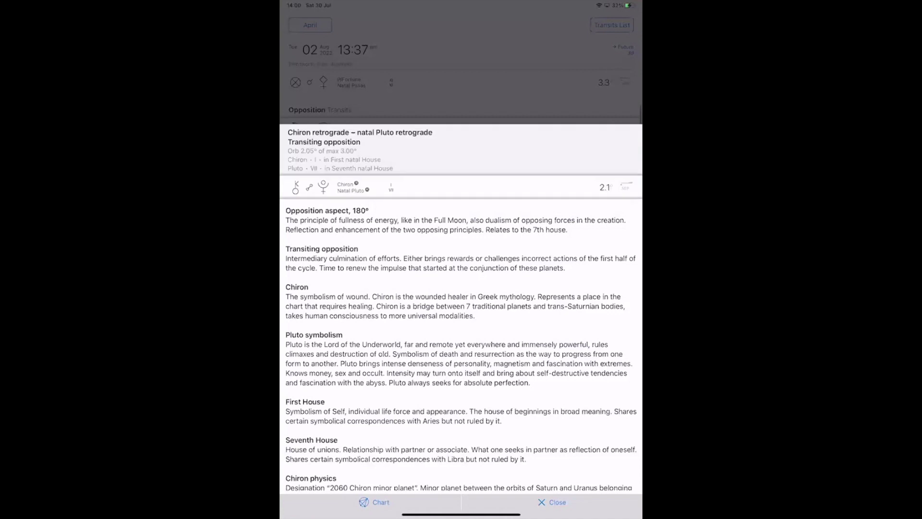